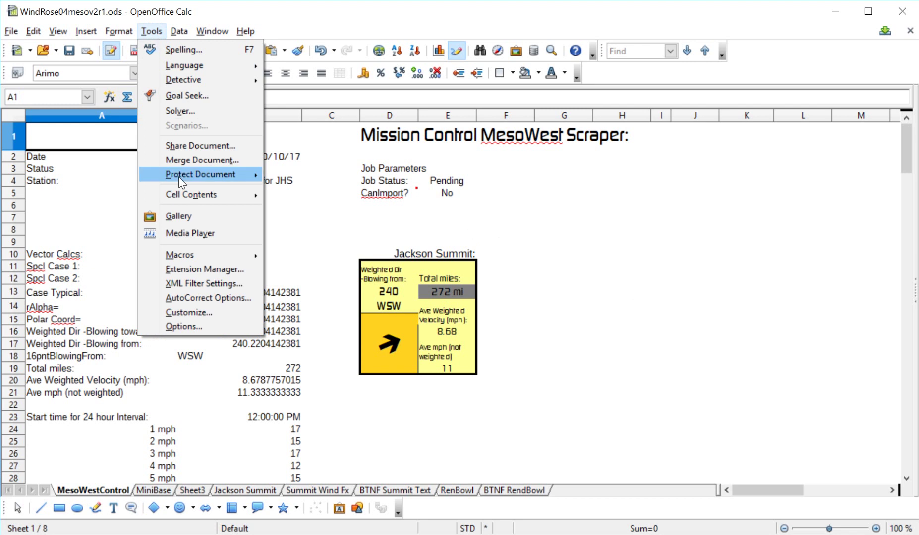
Record a macro that selects the Status cell B3 on the MesoWestControl sheet, and stop the recording.
{"action": "mouse_move", "coordinate": [189, 250]}
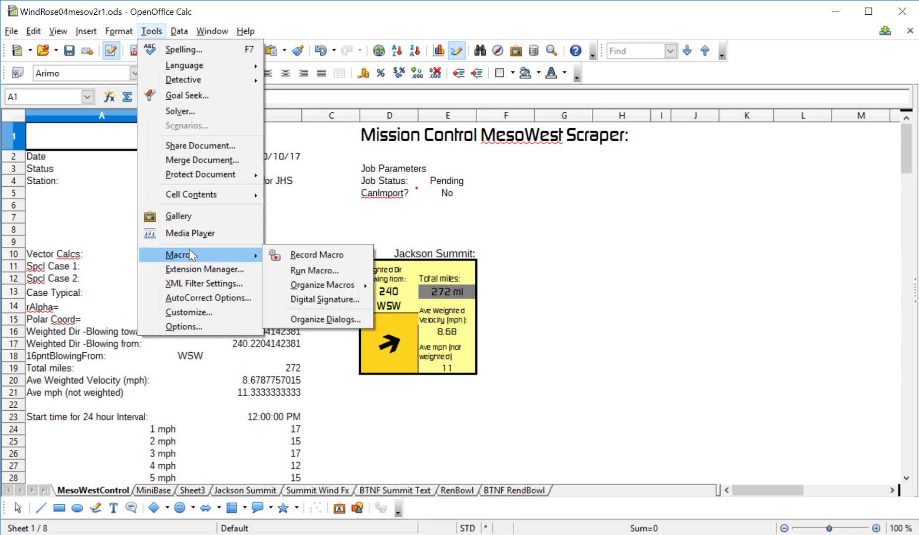
{"action": "left_click", "coordinate": [303, 261]}
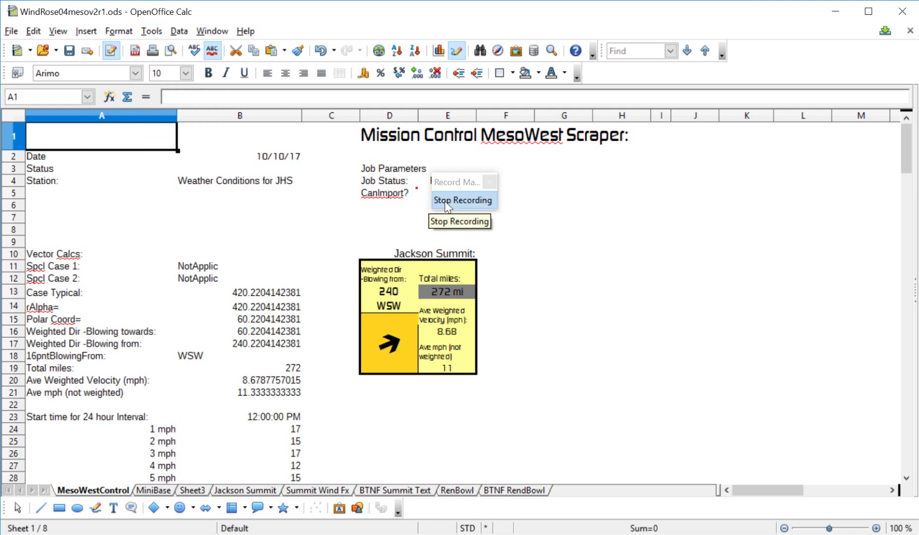
{"action": "left_click_drag", "start_coordinate": [446, 182], "coordinate": [54, 203]}
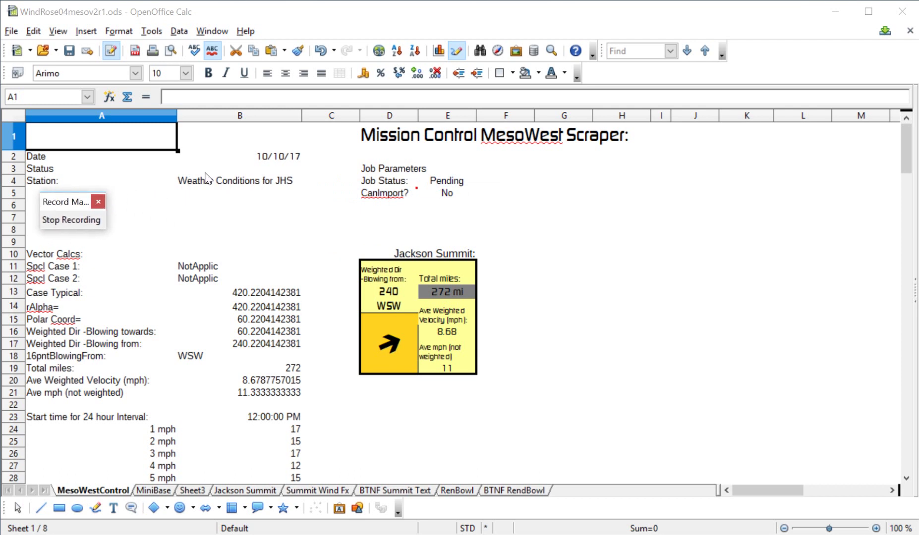
{"action": "left_click", "coordinate": [272, 169]}
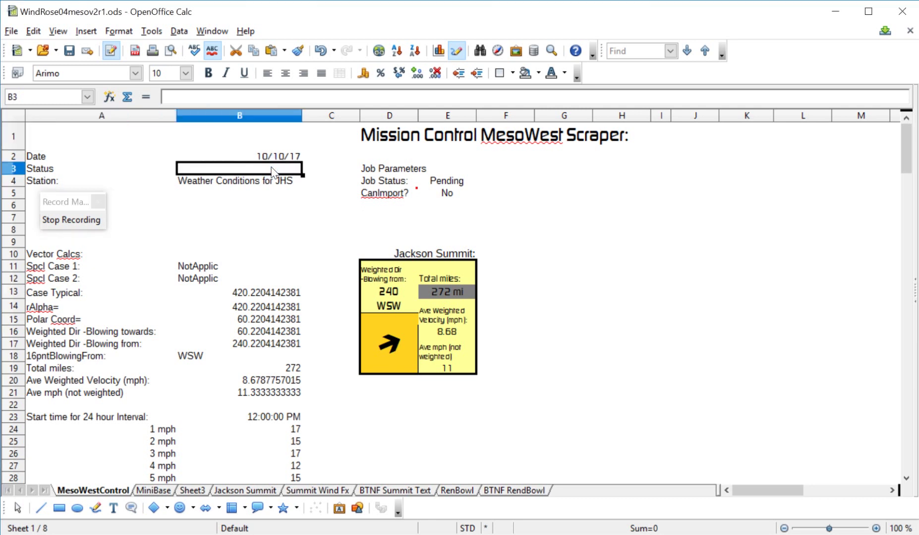
{"action": "left_click", "coordinate": [94, 217]}
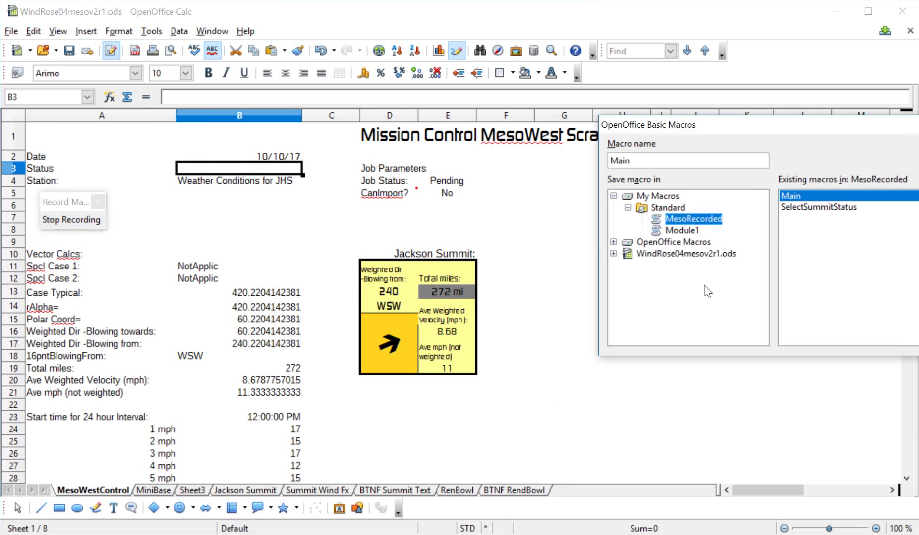
Create a new module named HandCoded in the Standard library of WindRose04mesov2r1.ods.
{"action": "left_click", "coordinate": [837, 208]}
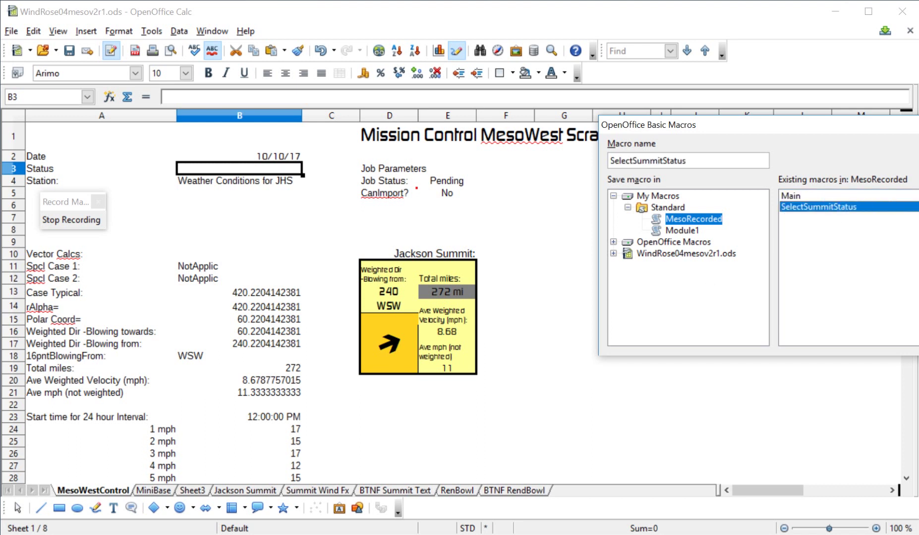
{"action": "left_click", "coordinate": [613, 254]}
{"action": "left_click", "coordinate": [628, 265]}
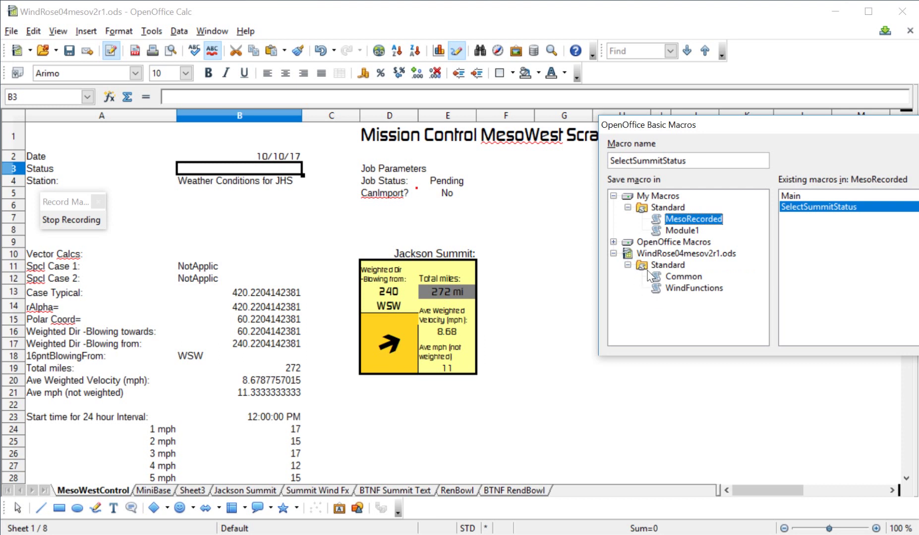
{"action": "left_click", "coordinate": [652, 267]}
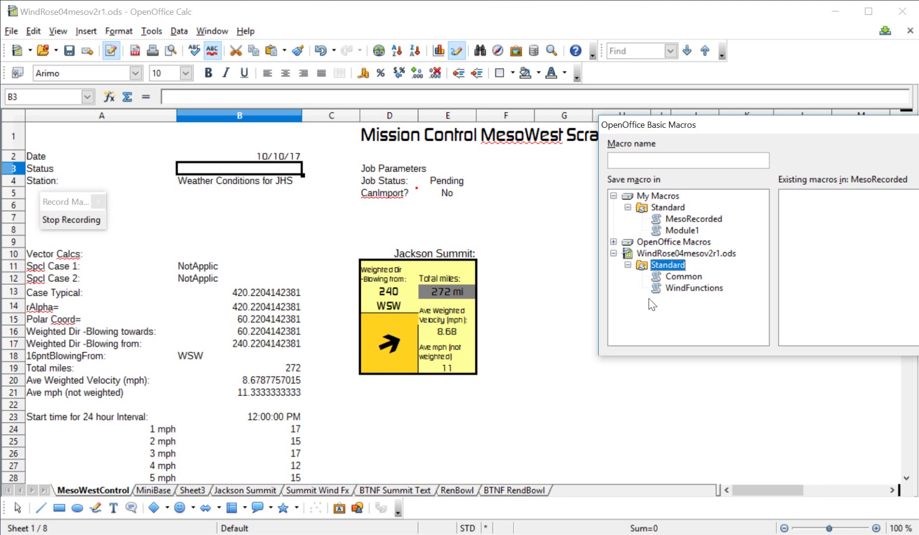
{"action": "left_click", "coordinate": [674, 276]}
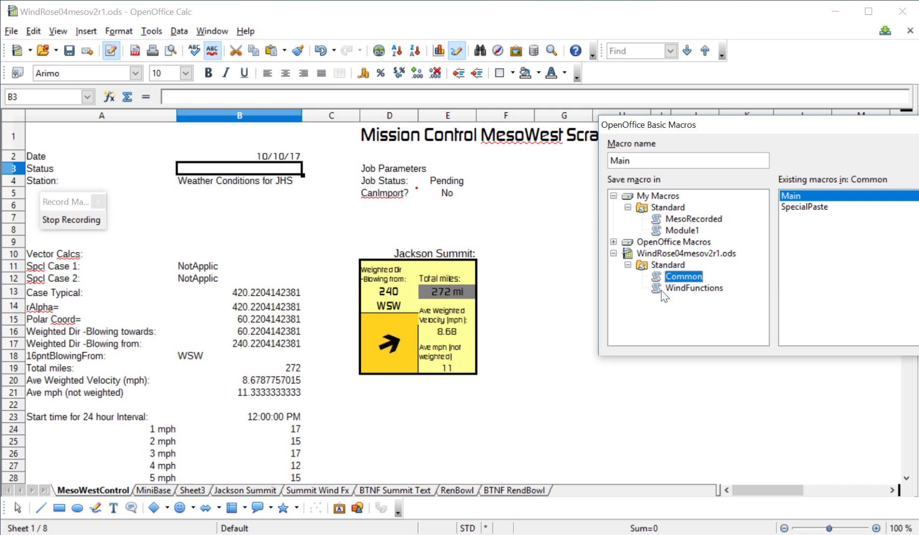
{"action": "left_click", "coordinate": [657, 267]}
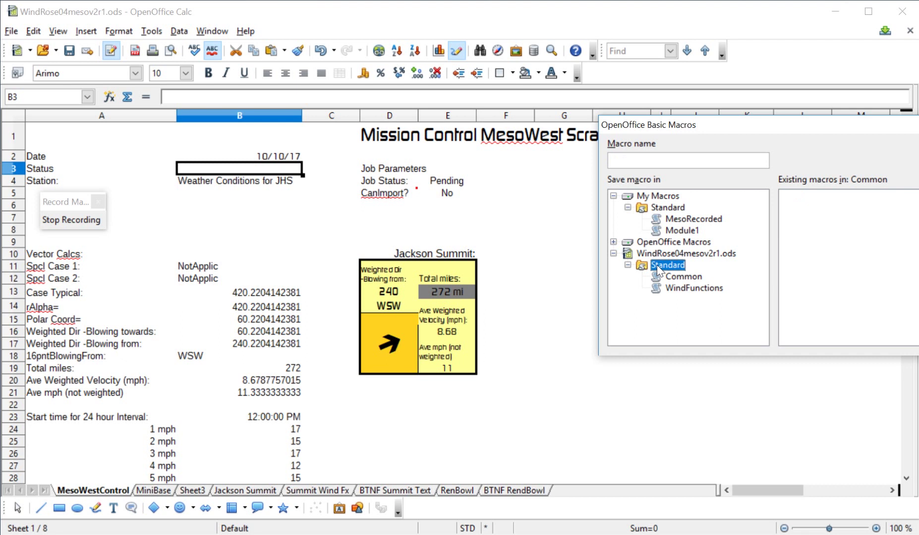
{"action": "left_click", "coordinate": [918, 263]}
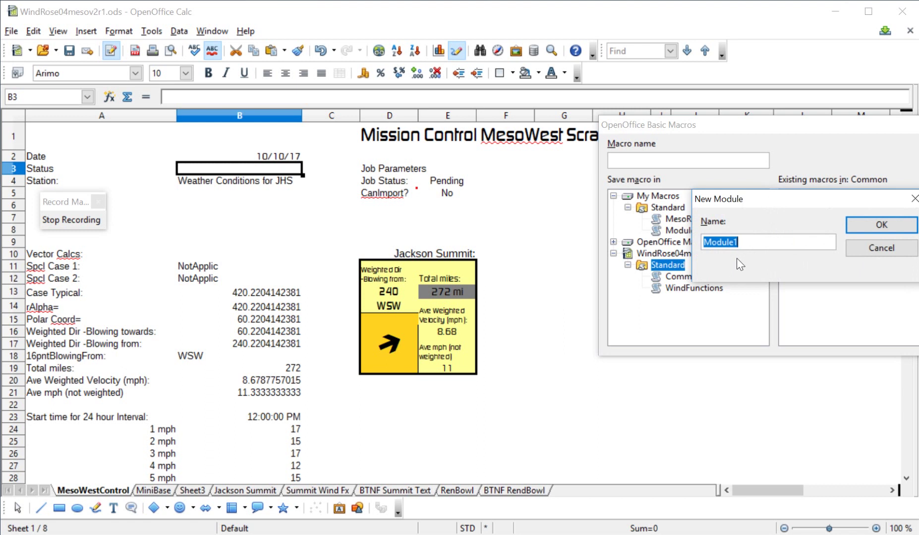
{"action": "type", "text": "HandCoded"}
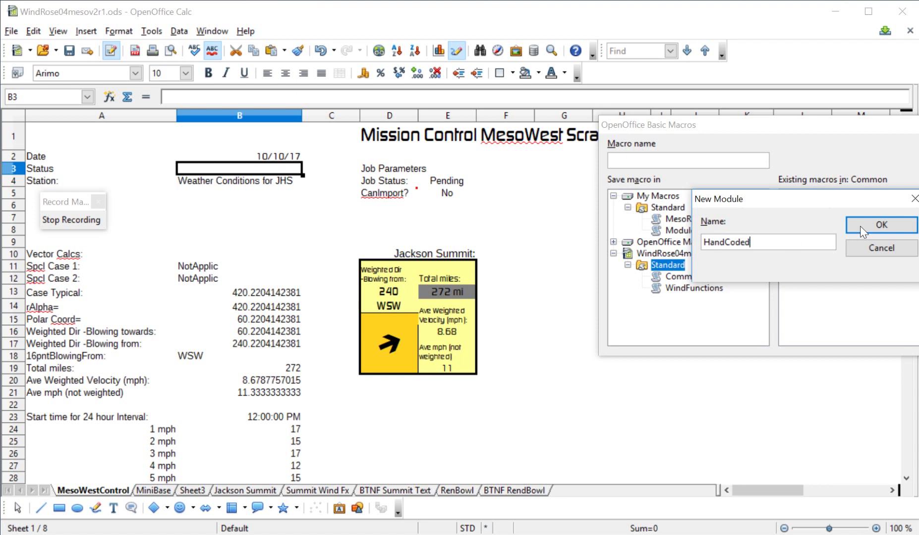
{"action": "left_click", "coordinate": [881, 225]}
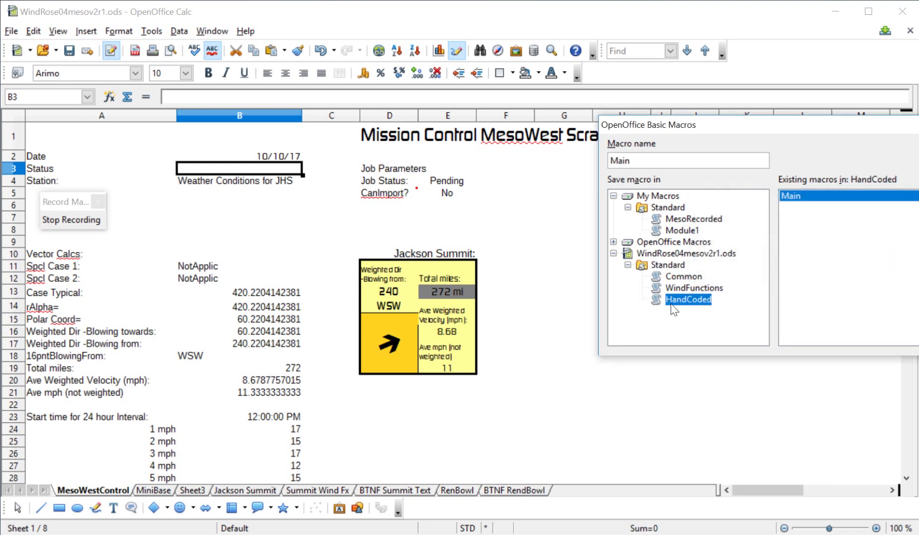
Save the recorded macro as SelectSummitStatus in the document's Common module.
{"action": "left_click", "coordinate": [678, 278]}
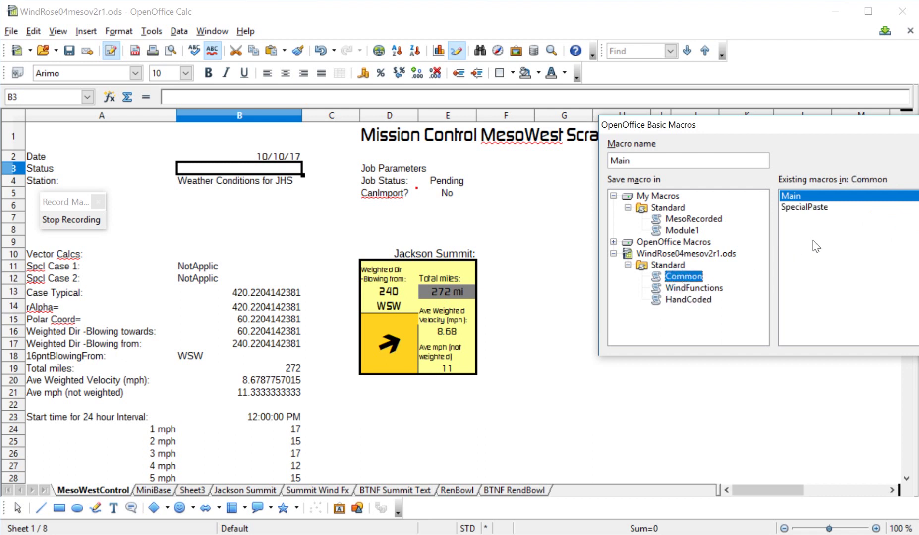
{"action": "double_click", "coordinate": [671, 162]}
{"action": "type", "text": "Select"}
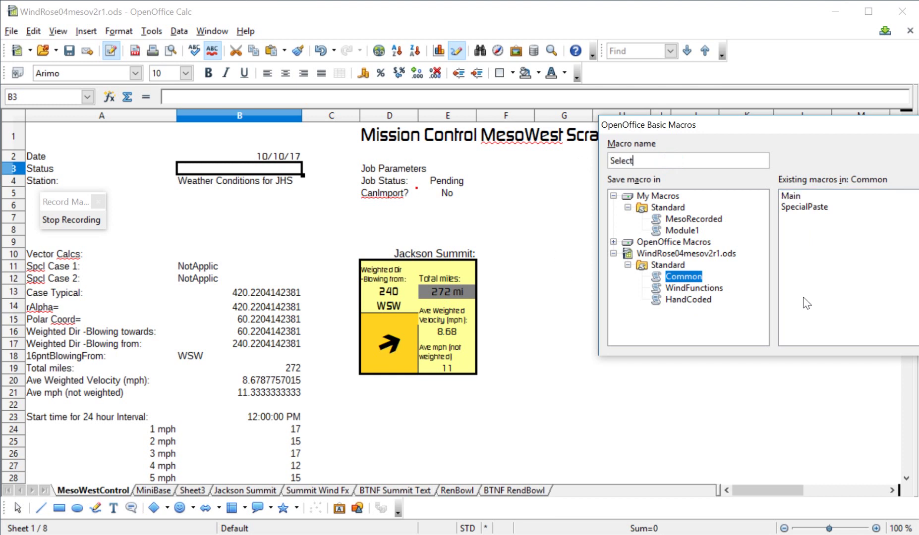
{"action": "type", "text": "SummitStatus"}
{"action": "key", "text": "Return"}
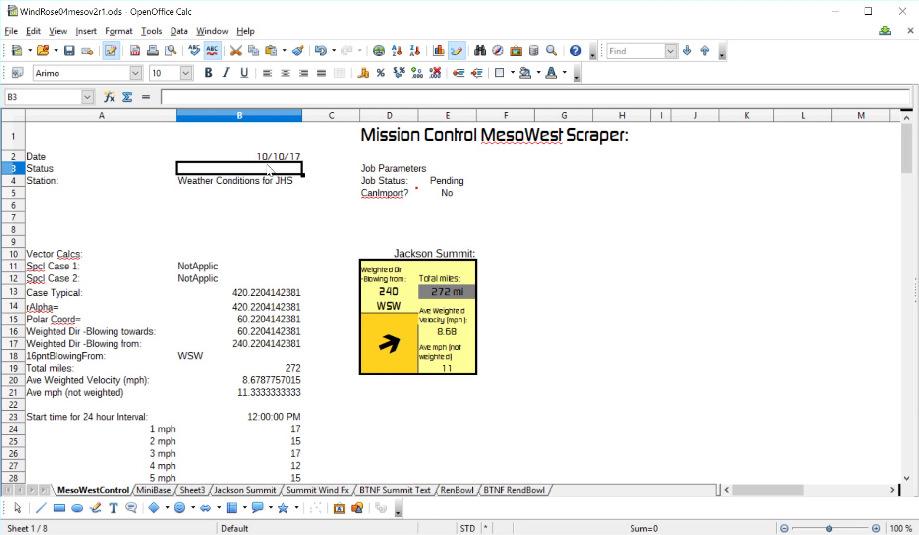
Select the empty cell K11 and run the SelectSummitStatus macro from the document's Standard library, Common module, to test it.
{"action": "left_click", "coordinate": [748, 268]}
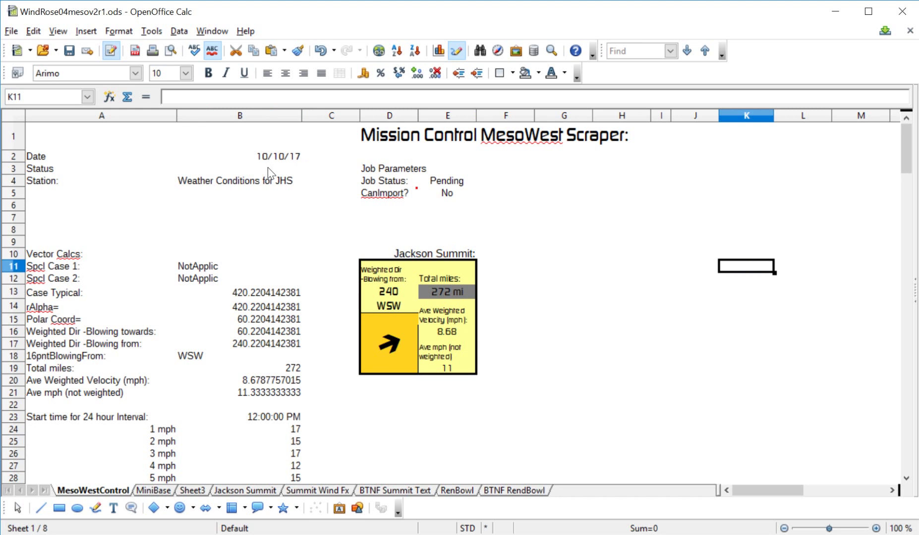
{"action": "left_click", "coordinate": [152, 31]}
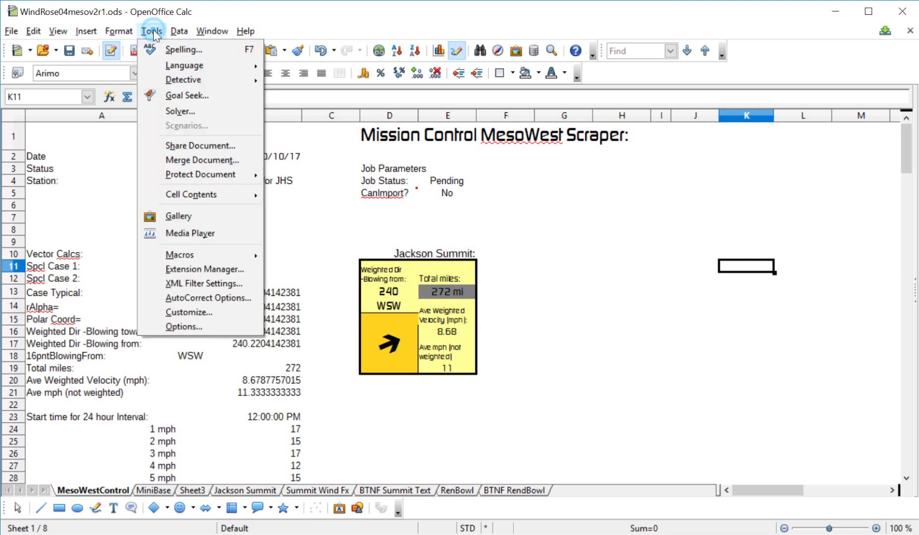
{"action": "mouse_move", "coordinate": [224, 251]}
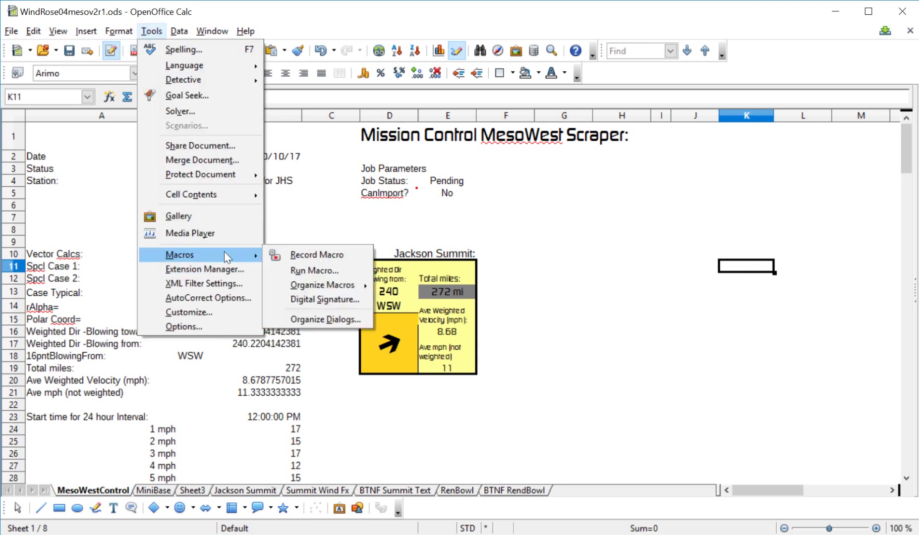
{"action": "left_click", "coordinate": [308, 270]}
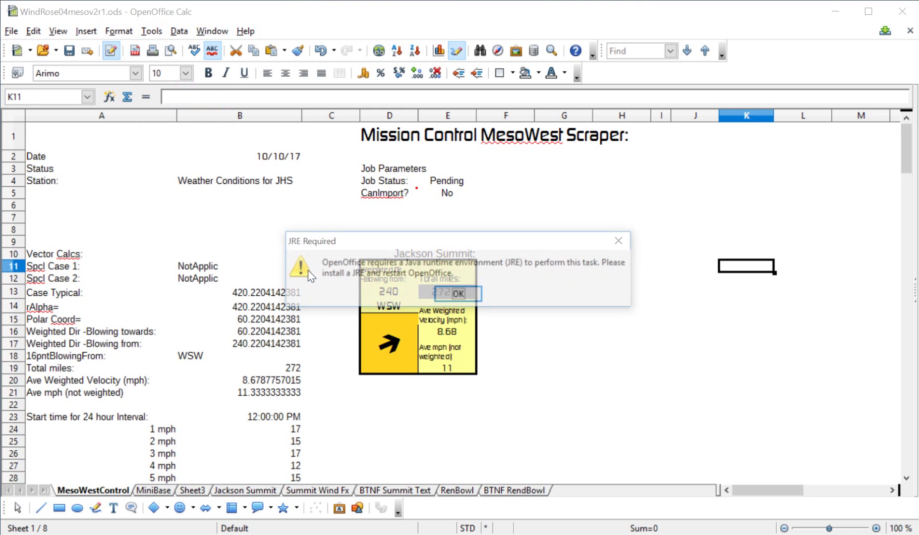
{"action": "left_click", "coordinate": [462, 297]}
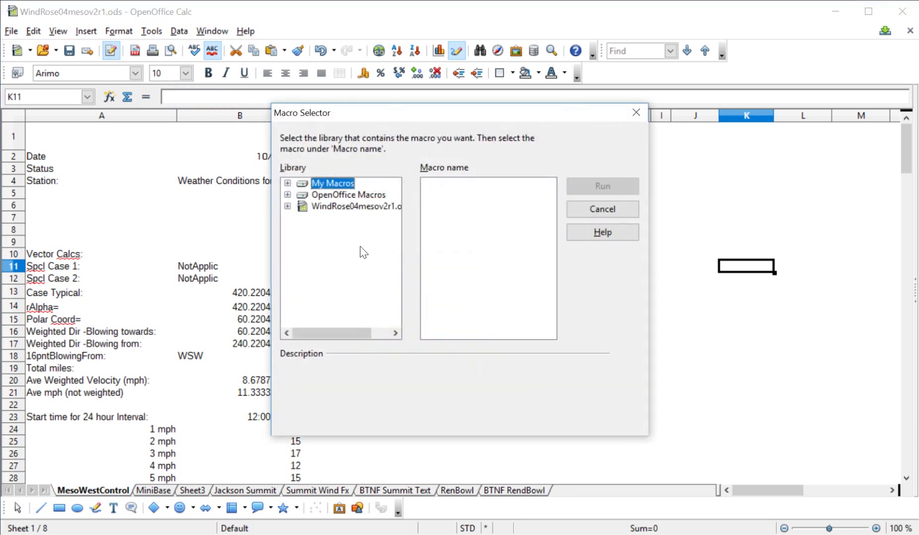
{"action": "left_click", "coordinate": [287, 206]}
{"action": "left_click", "coordinate": [301, 218]}
{"action": "left_click", "coordinate": [340, 241]}
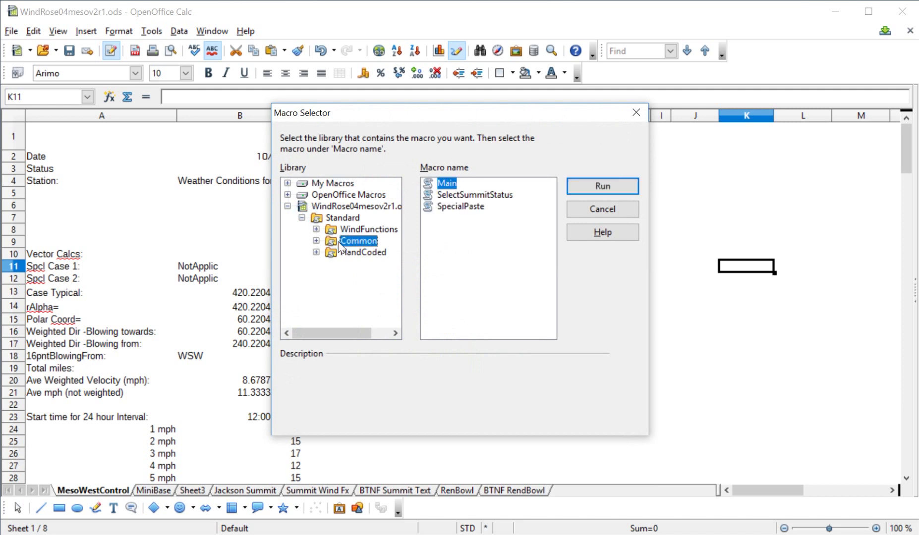
{"action": "left_click", "coordinate": [469, 195]}
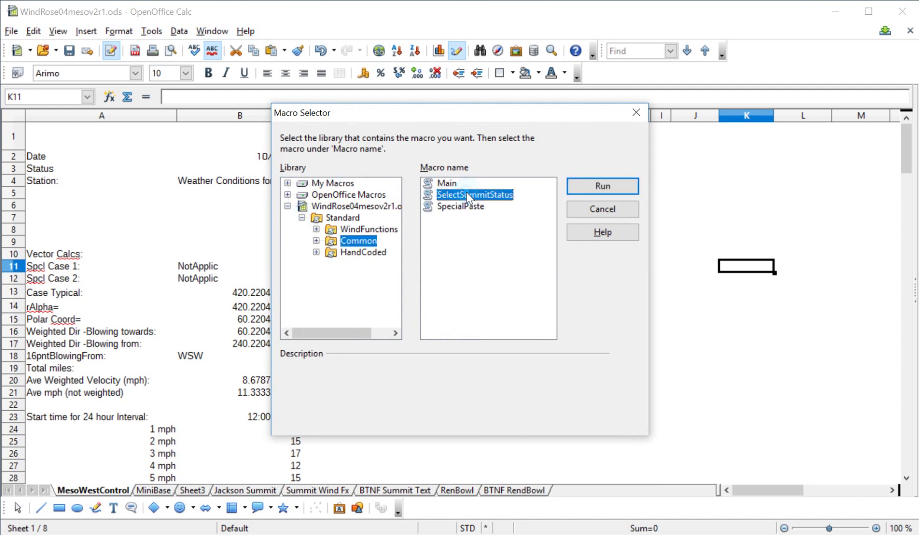
{"action": "left_click", "coordinate": [609, 187]}
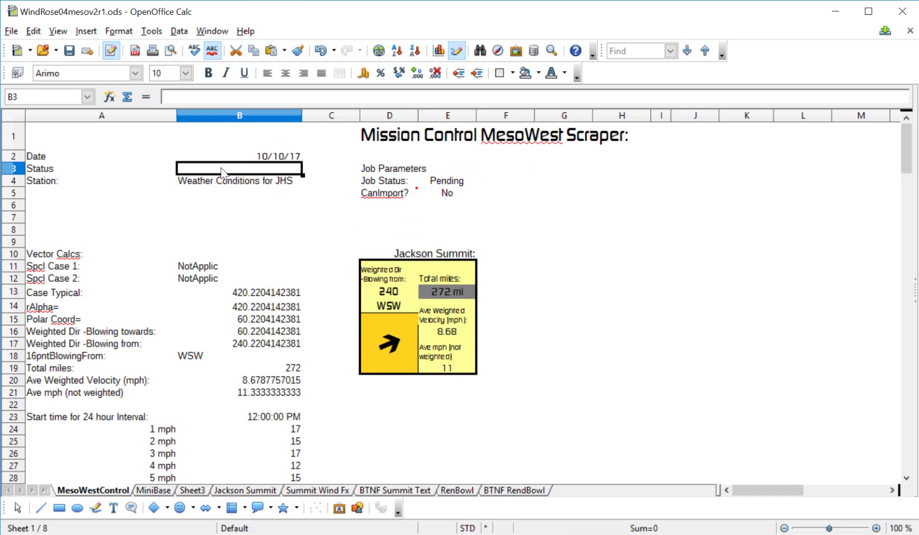
Draw a cross shape about 0.61 x 0.64 inches in column H beside the job parameters, and make its arms thinner.
{"action": "left_click", "coordinate": [679, 279]}
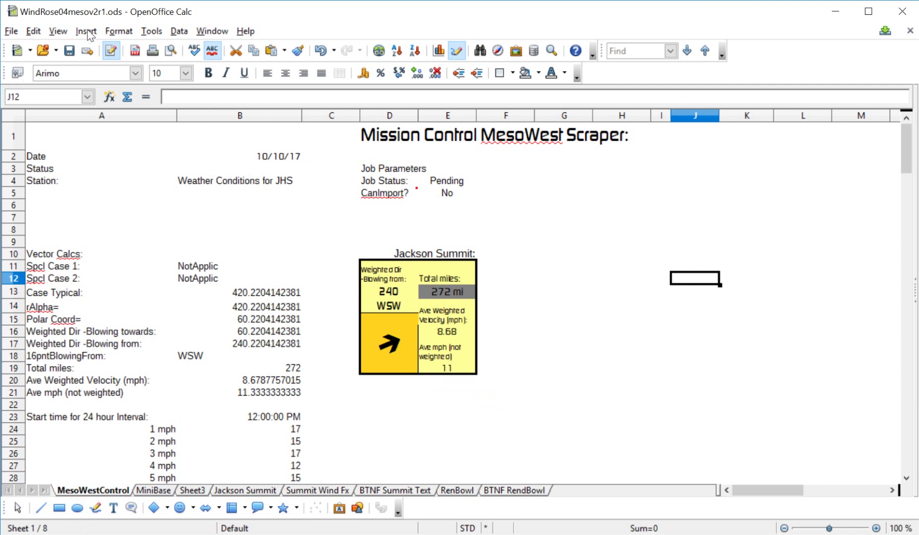
{"action": "left_click", "coordinate": [59, 32]}
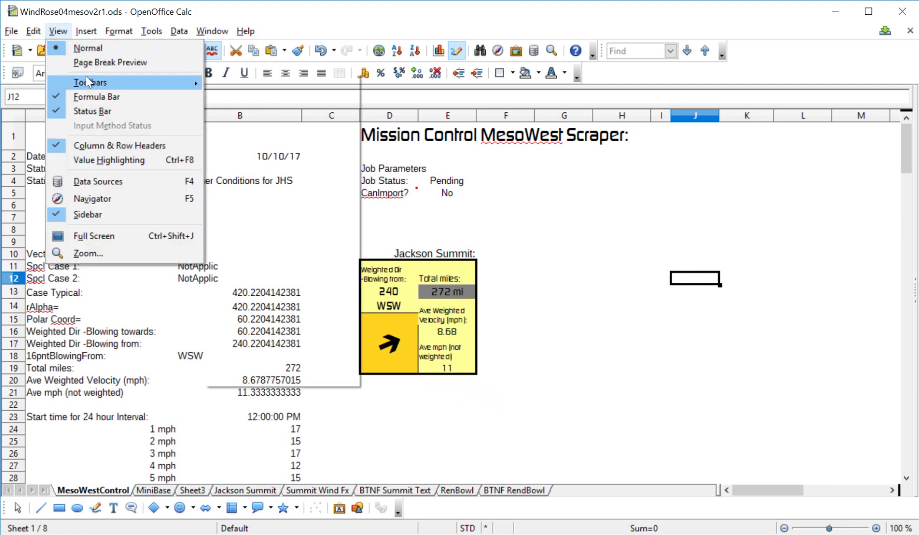
{"action": "mouse_move", "coordinate": [86, 76]}
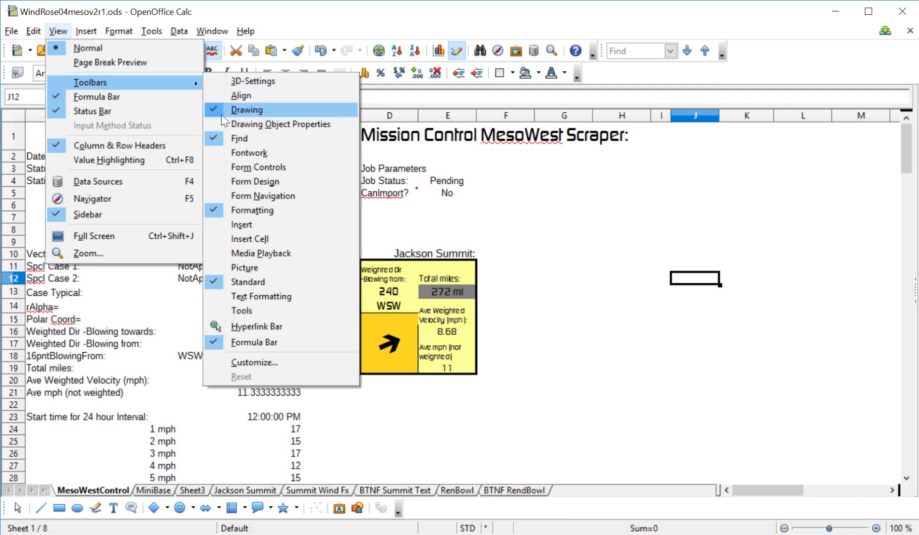
{"action": "left_click", "coordinate": [73, 508]}
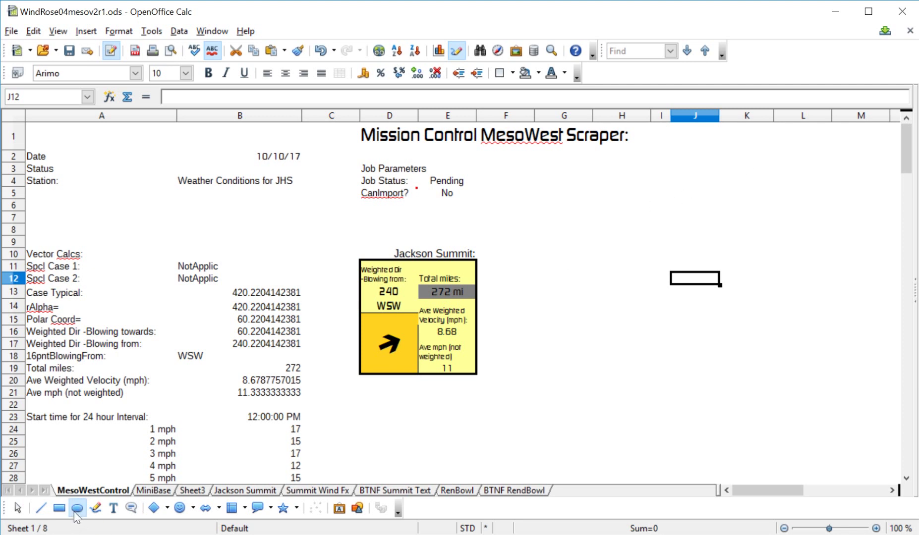
{"action": "left_click", "coordinate": [167, 507]}
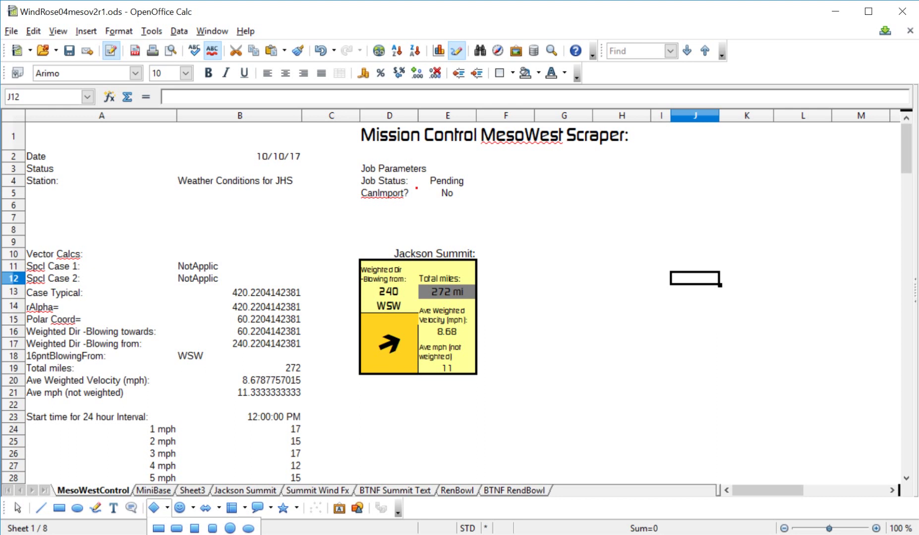
{"action": "left_click", "coordinate": [212, 532]}
{"action": "mouse_move", "coordinate": [591, 191]}
{"action": "left_mouse_down"}
{"action": "mouse_move", "coordinate": [634, 222]}
{"action": "mouse_move", "coordinate": [632, 235]}
{"action": "left_mouse_up"}
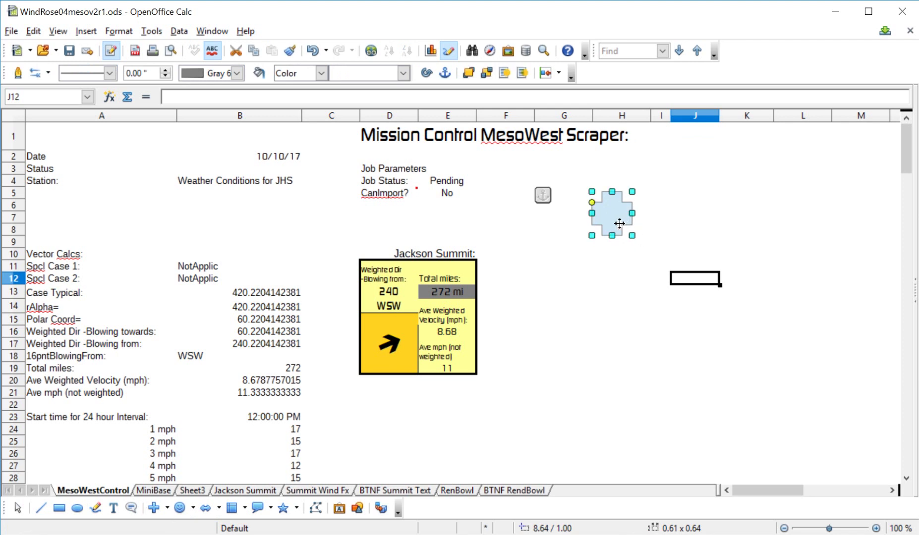
{"action": "left_click_drag", "start_coordinate": [596, 207], "coordinate": [598, 208]}
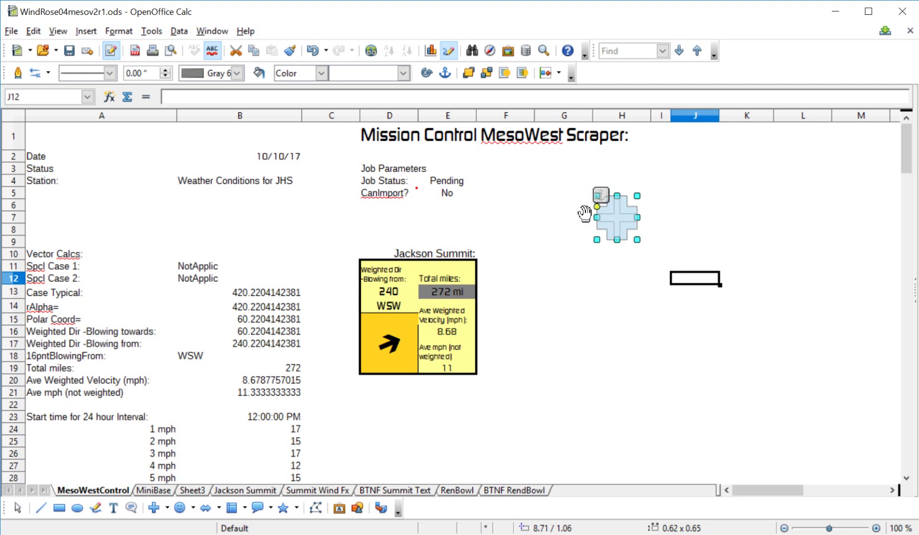
{"action": "left_click_drag", "start_coordinate": [583, 207], "coordinate": [585, 213]}
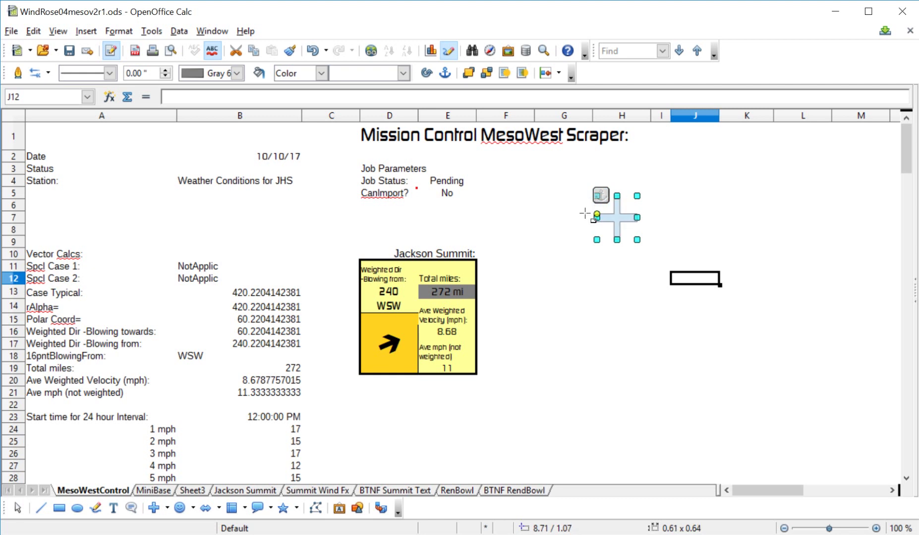
Assign the SelectSummitStatus macro from the document's Standard library, Common module, to the cross shape, and deselect the shape.
{"action": "right_click", "coordinate": [611, 219]}
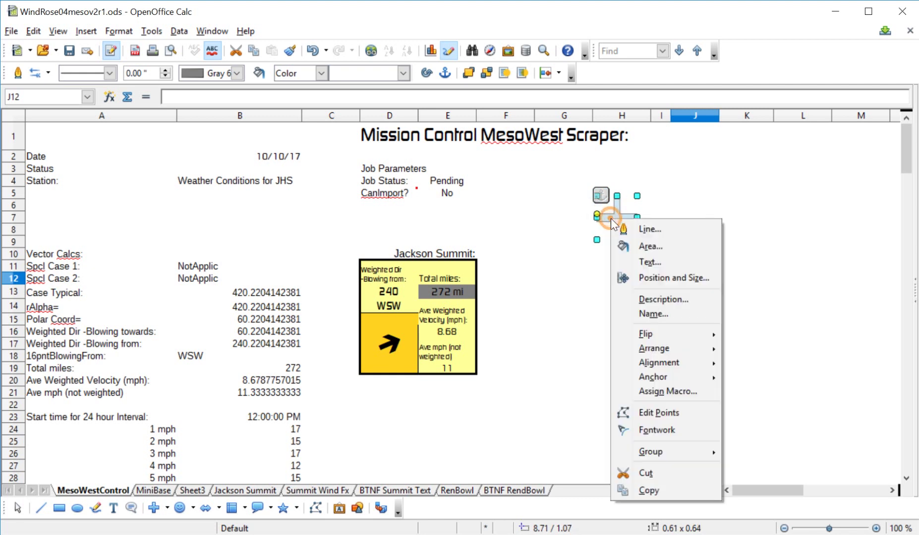
{"action": "left_click", "coordinate": [683, 390]}
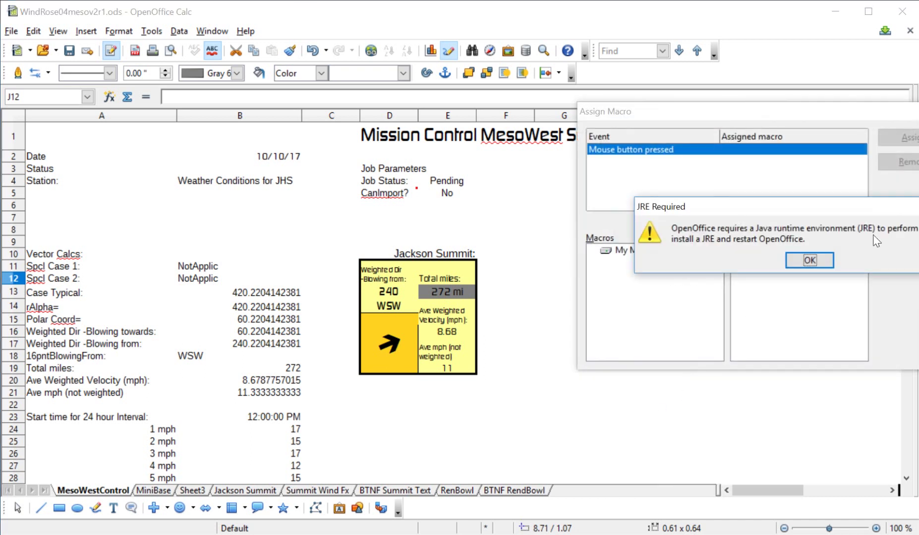
{"action": "left_click", "coordinate": [810, 261]}
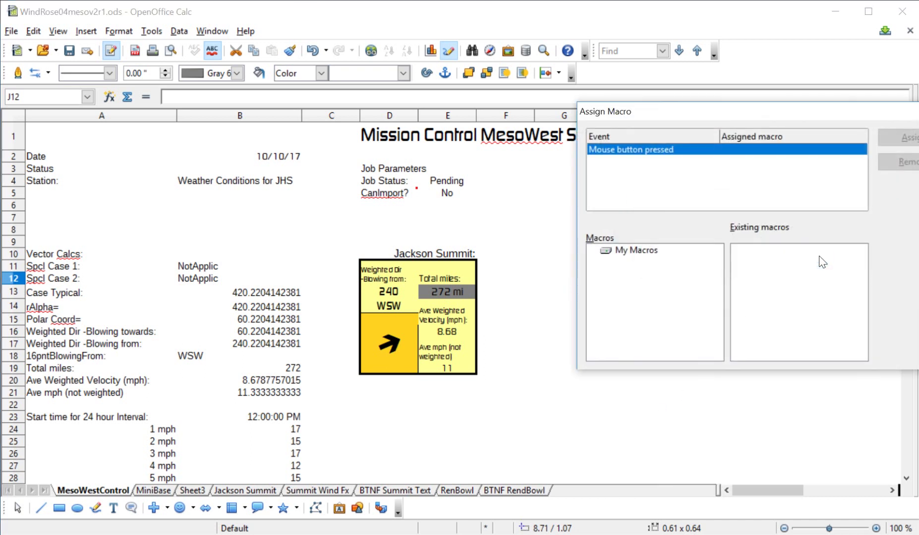
{"action": "left_click", "coordinate": [592, 273]}
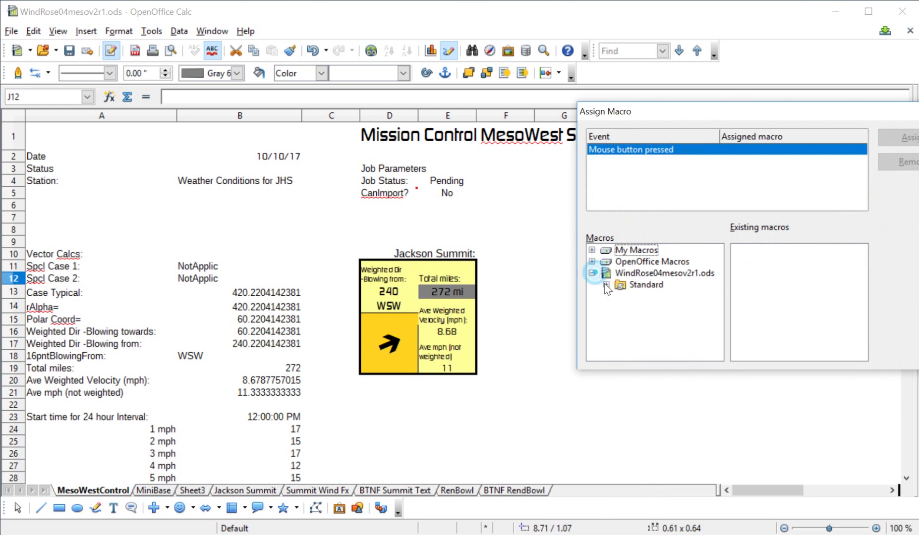
{"action": "left_click", "coordinate": [606, 285]}
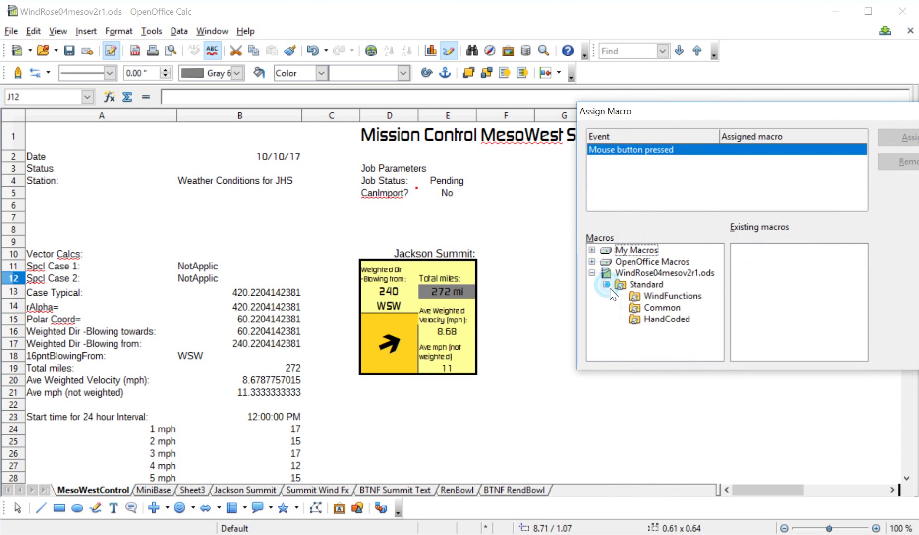
{"action": "left_click", "coordinate": [664, 308]}
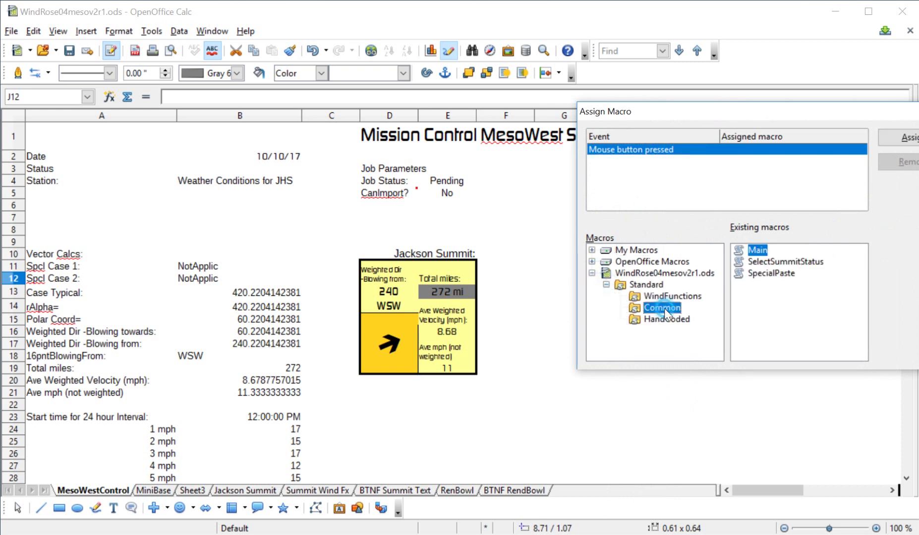
{"action": "left_click", "coordinate": [766, 261]}
{"action": "left_click", "coordinate": [912, 137]}
{"action": "key", "text": "Return"}
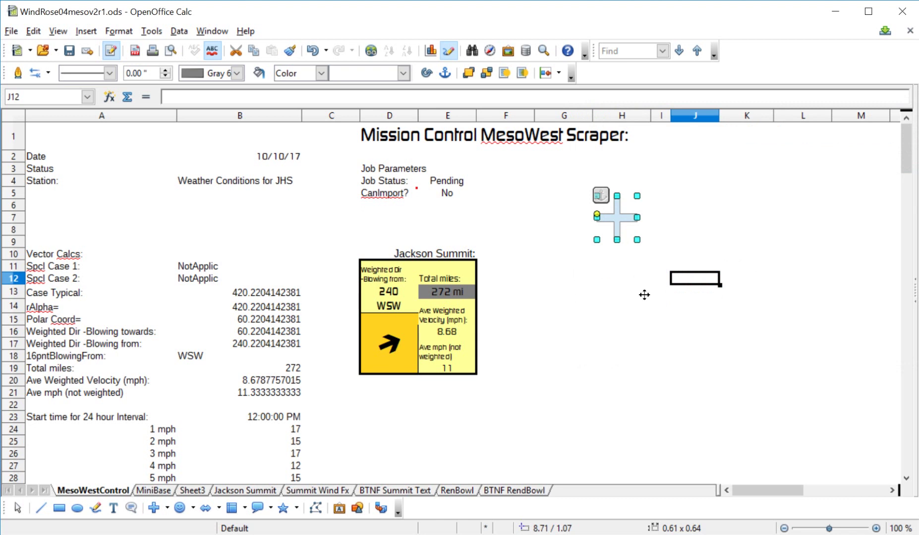
{"action": "key", "text": "Escape"}
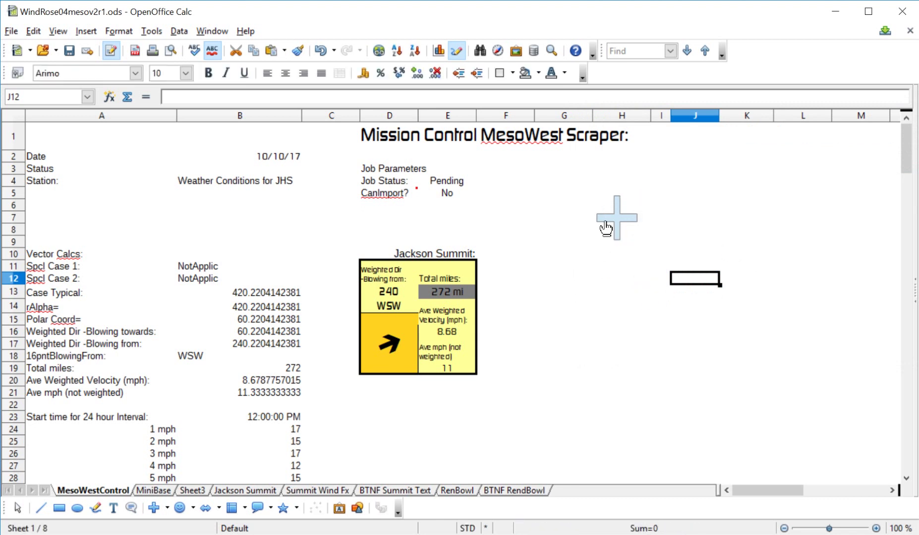
Test the cross shape as a macro button, running it once as is and once more after selecting empty cell B9.
{"action": "left_click", "coordinate": [620, 225]}
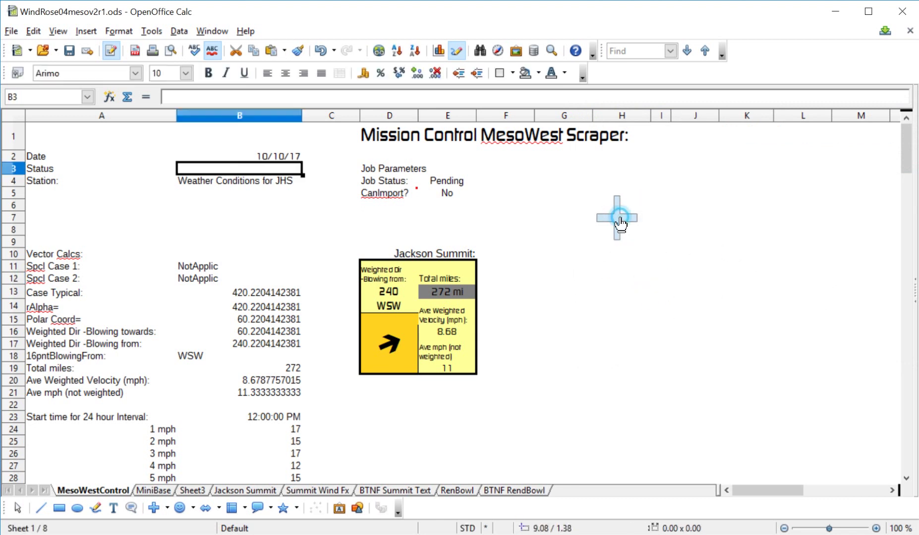
{"action": "left_click", "coordinate": [269, 244]}
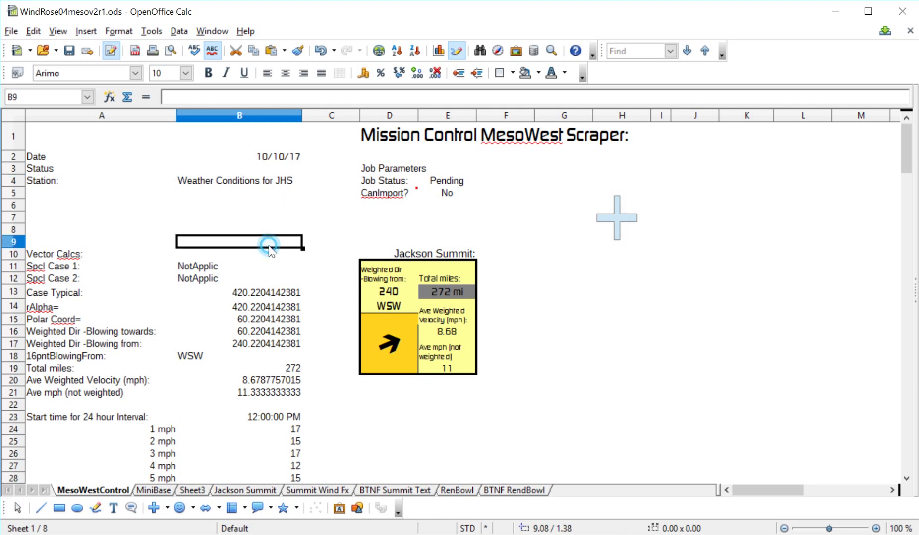
{"action": "left_click", "coordinate": [614, 218]}
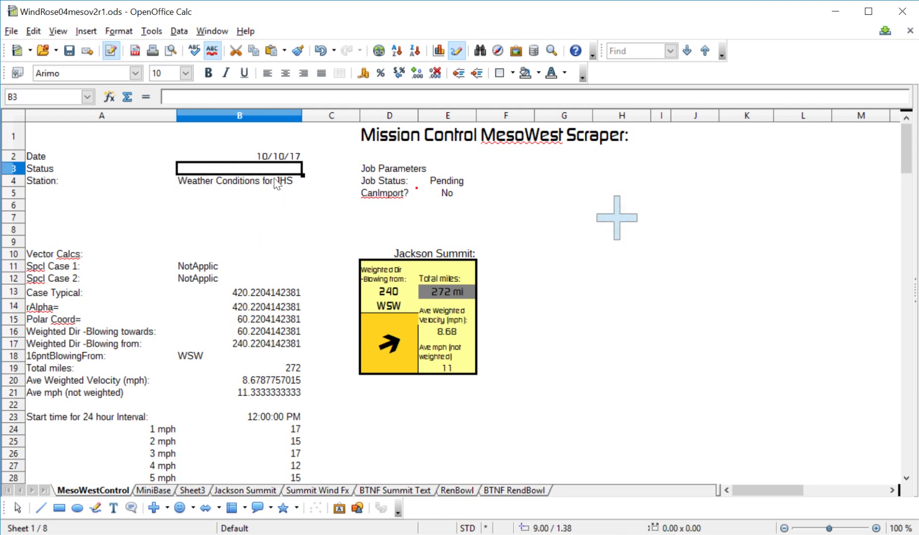